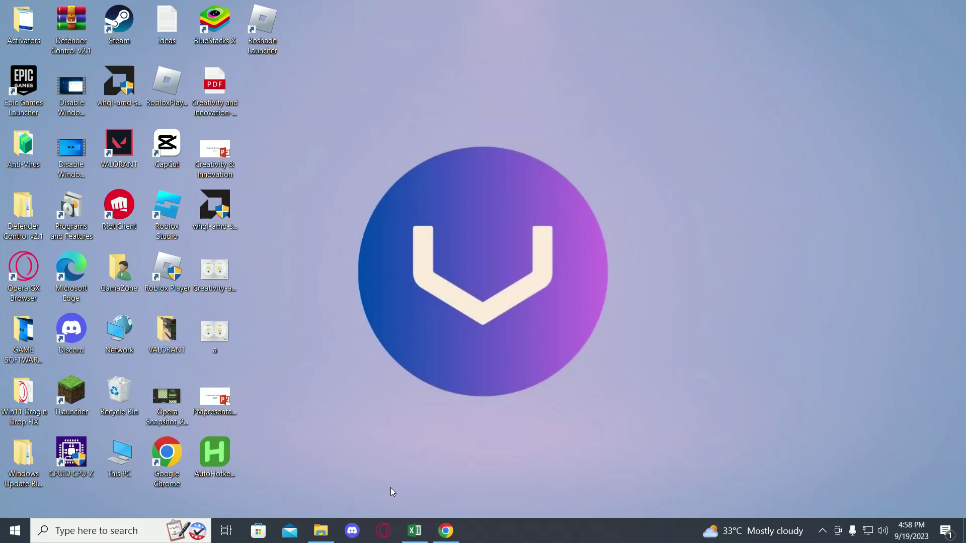
# Restore the Chrome window showing the Roblox support page from the taskbar
pyautogui.click(446, 531)
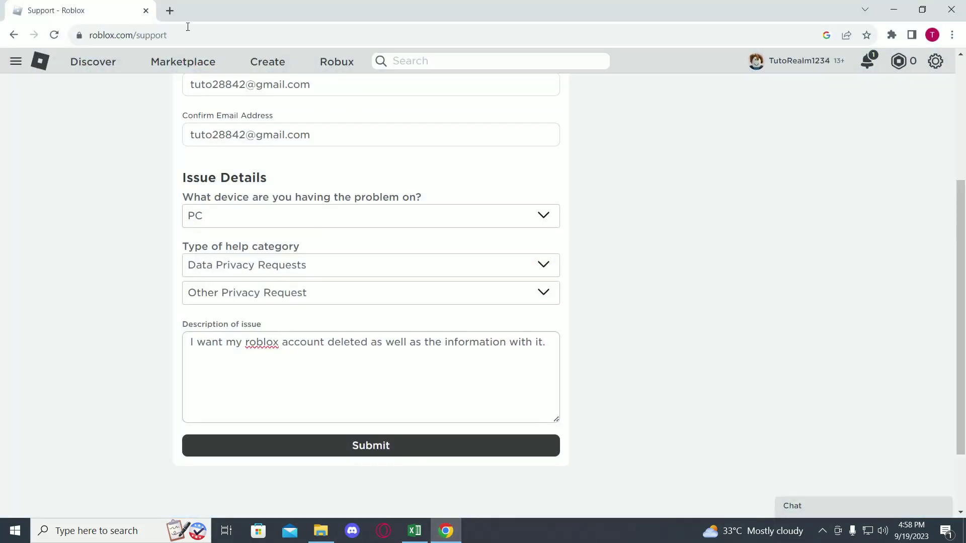
# Search 'roshade', go to roshade.com's download page and request the free Lite download
pyautogui.click(170, 12)
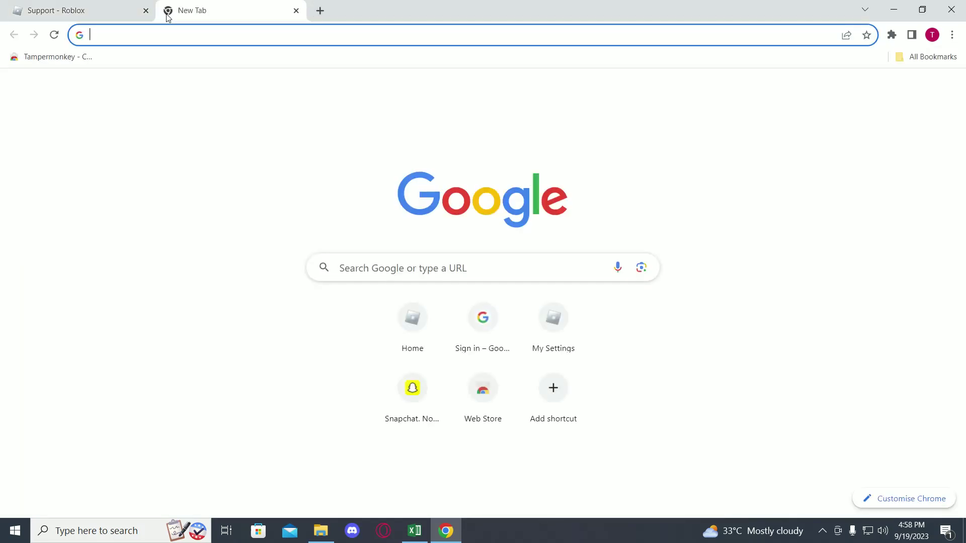
pyautogui.write('roshade')
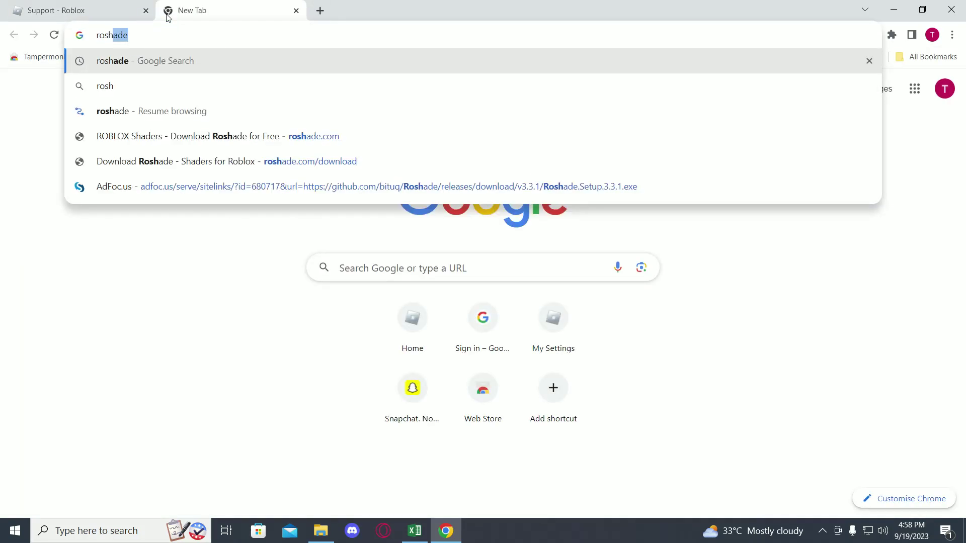
pyautogui.press('Return')
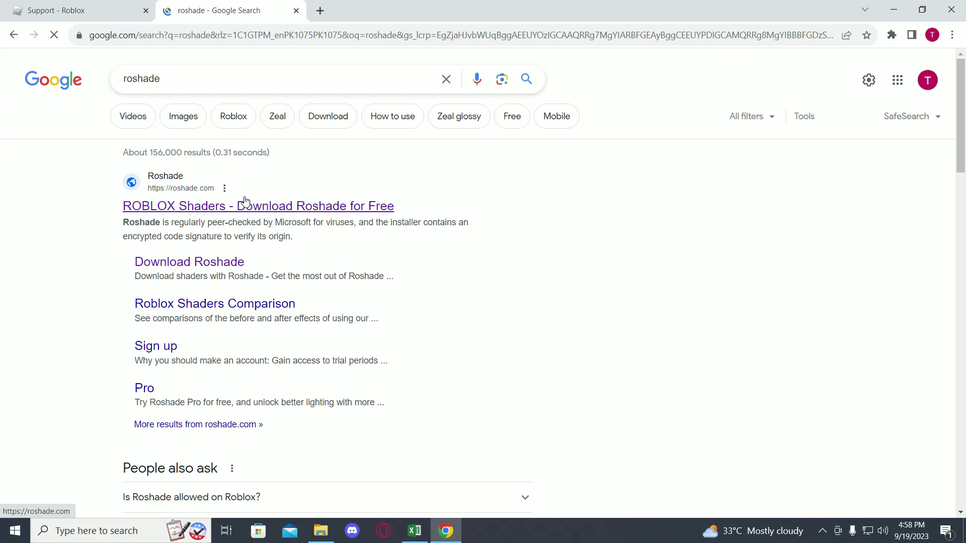
pyautogui.click(210, 204)
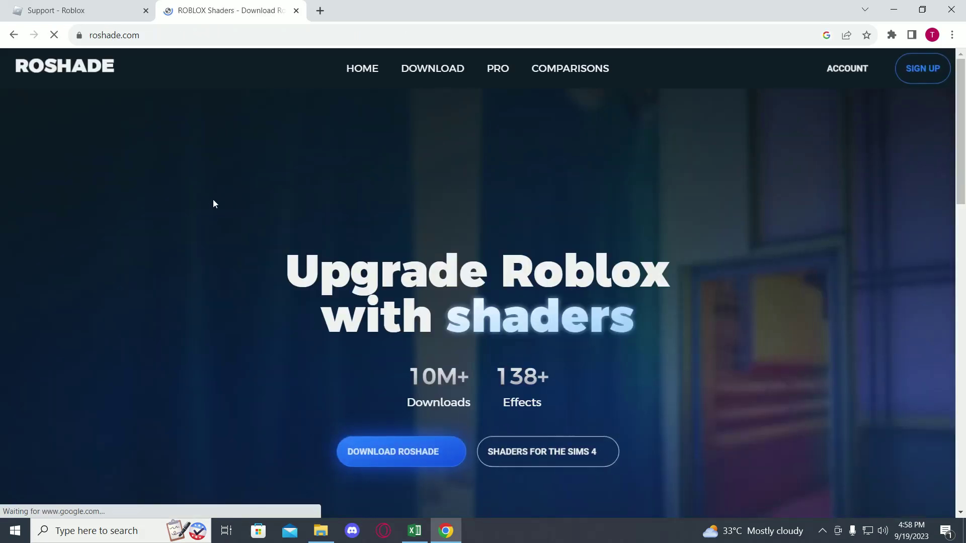
pyautogui.click(423, 458)
pyautogui.click(597, 488)
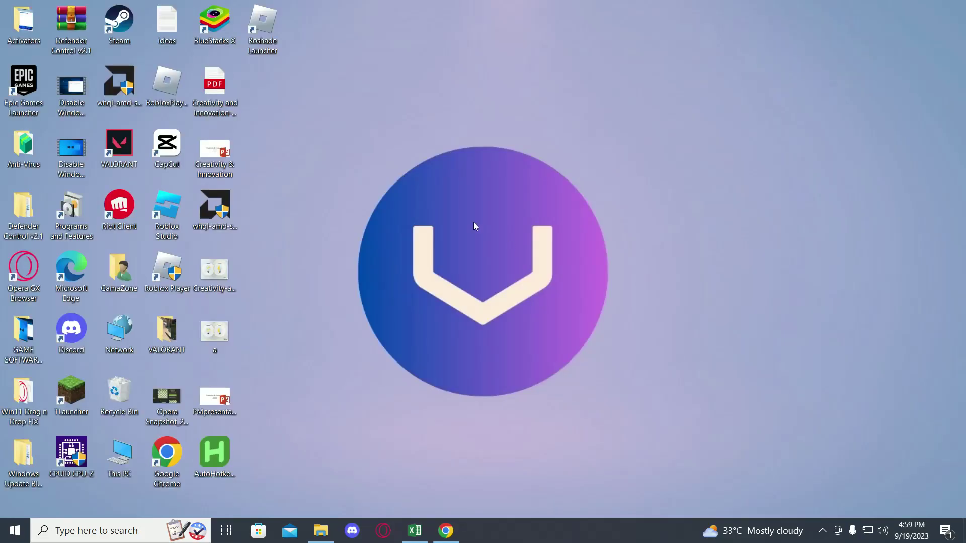
# Refresh the desktop and bring up the Roblox Player shortcut's properties
pyautogui.rightClick(474, 222)
pyautogui.click(501, 276)
pyautogui.rightClick(175, 279)
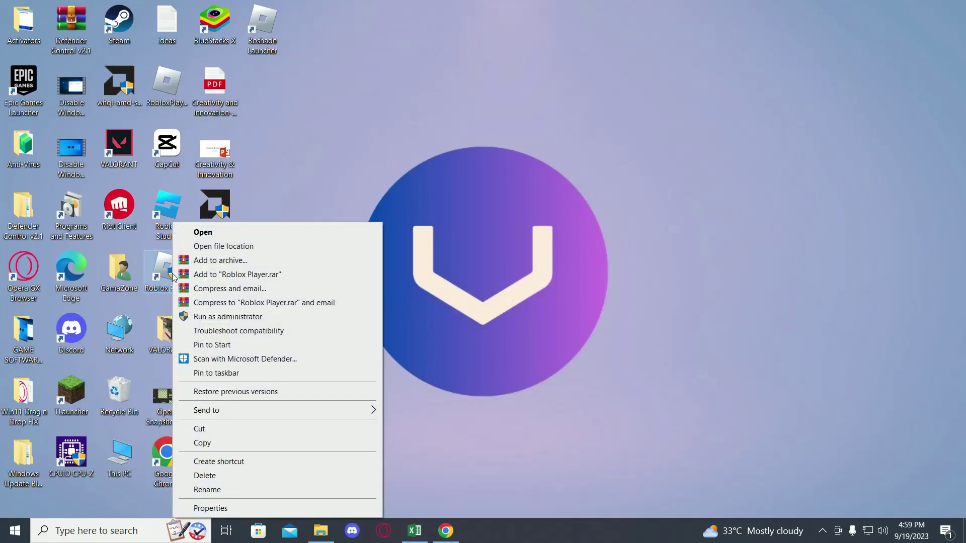
pyautogui.click(253, 508)
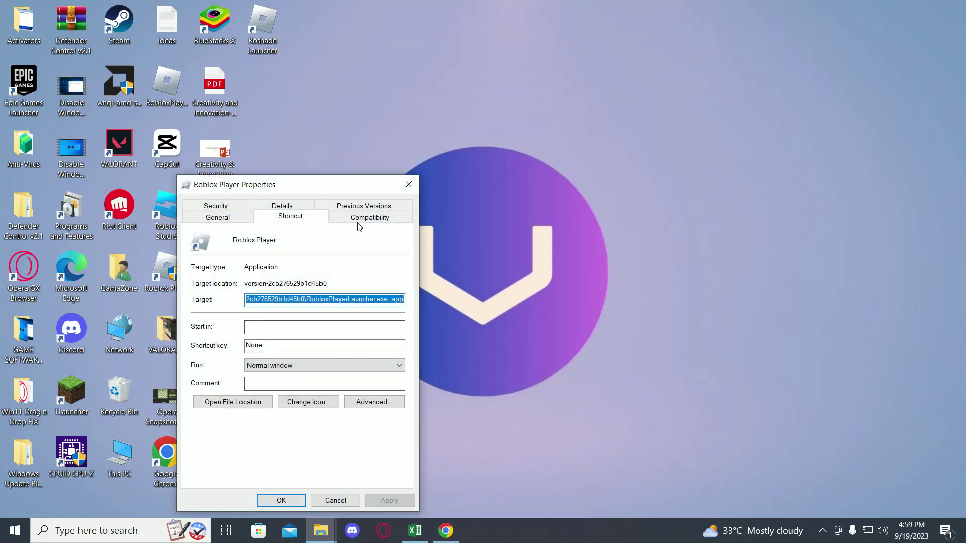
# In Compatibility settings, turn compatibility mode off, disable fullscreen optimizations and apply
pyautogui.click(370, 218)
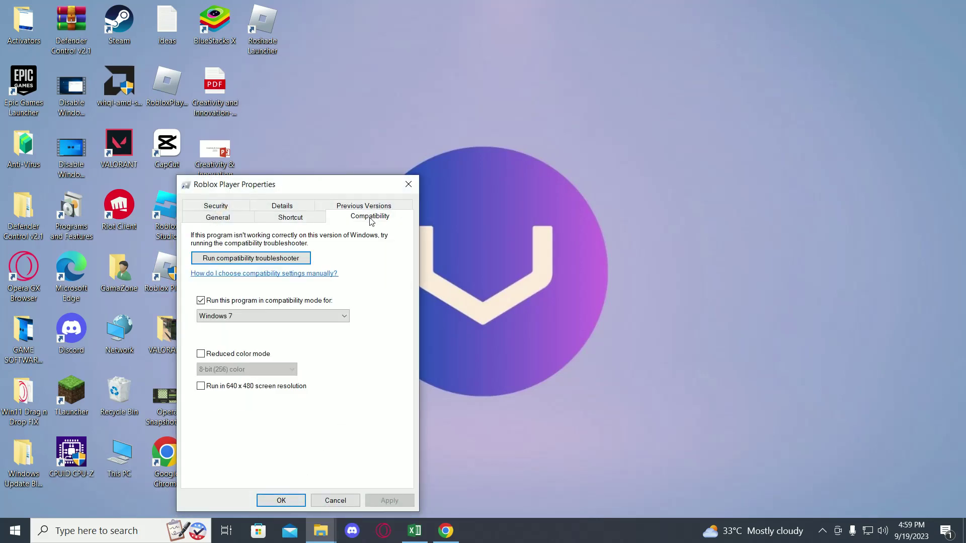
pyautogui.click(201, 301)
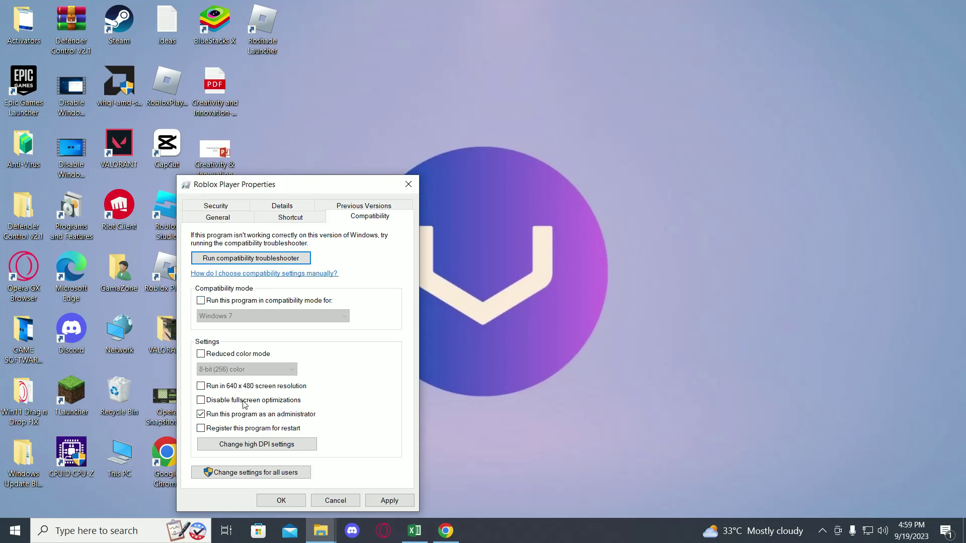
pyautogui.click(201, 401)
pyautogui.click(389, 500)
pyautogui.click(281, 501)
pyautogui.rightClick(381, 261)
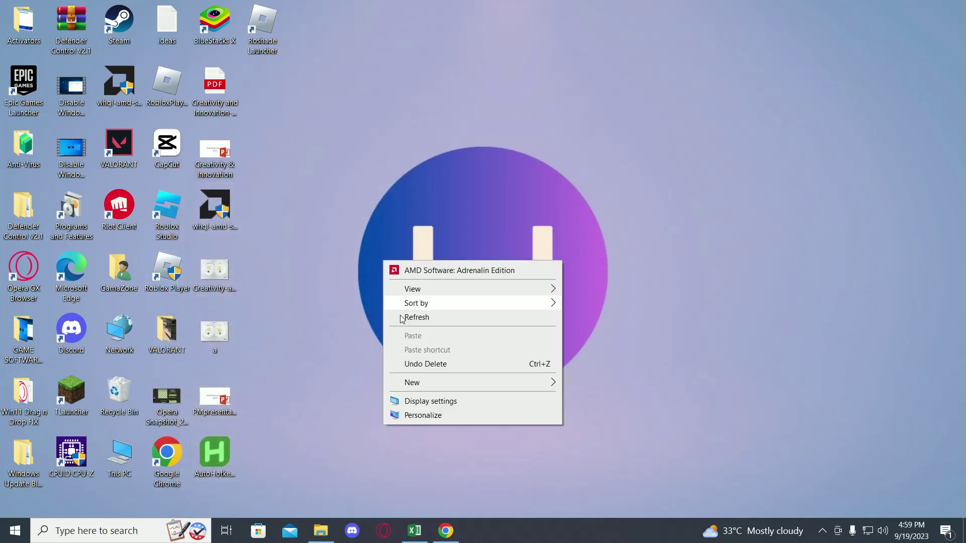
pyautogui.click(401, 318)
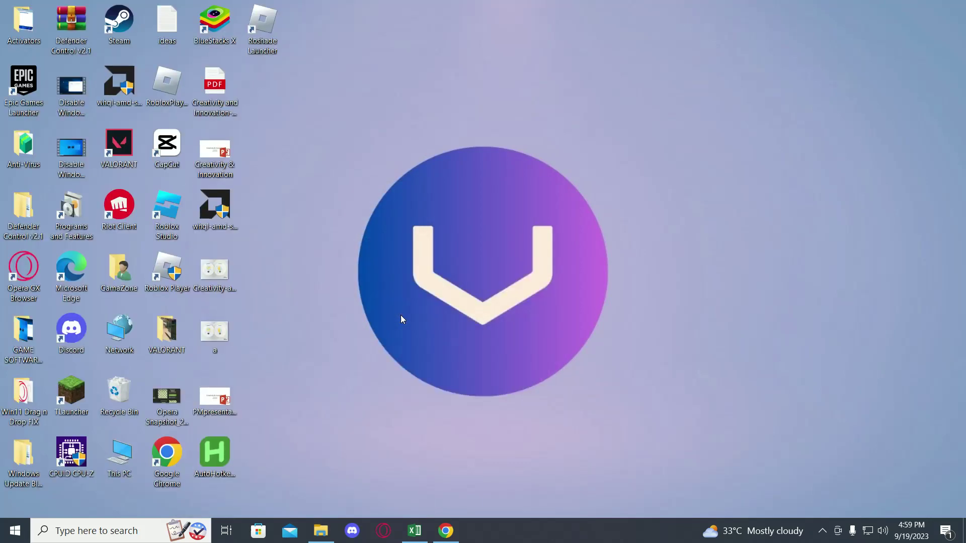